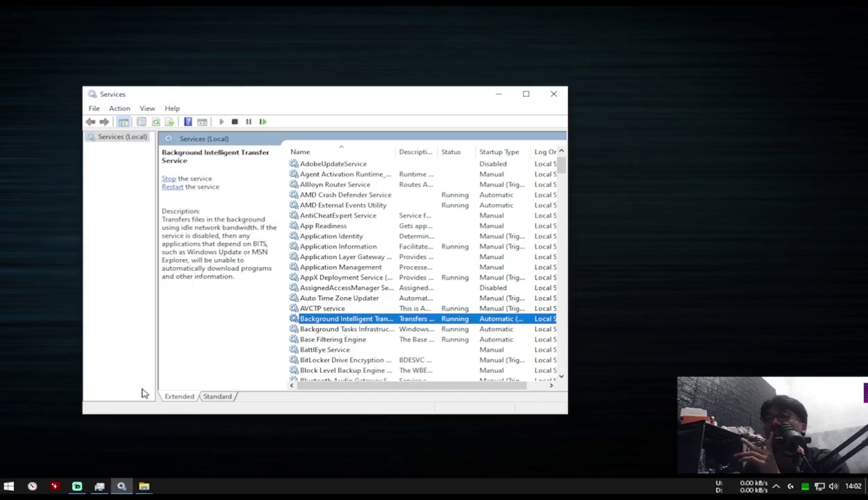
Step: Close the Services window, open Task Manager and launch the Services console from its services list
left_click(554, 95)
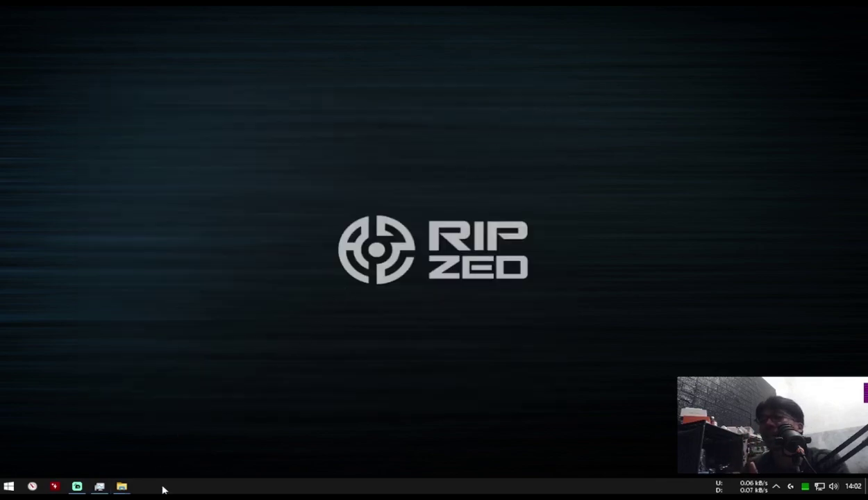
mouse_move(103, 490)
left_click(152, 409)
right_click(159, 491)
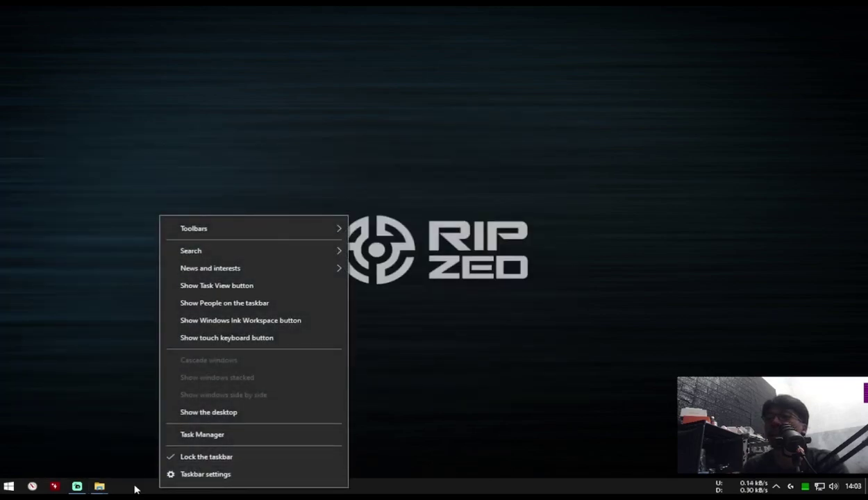
left_click(183, 434)
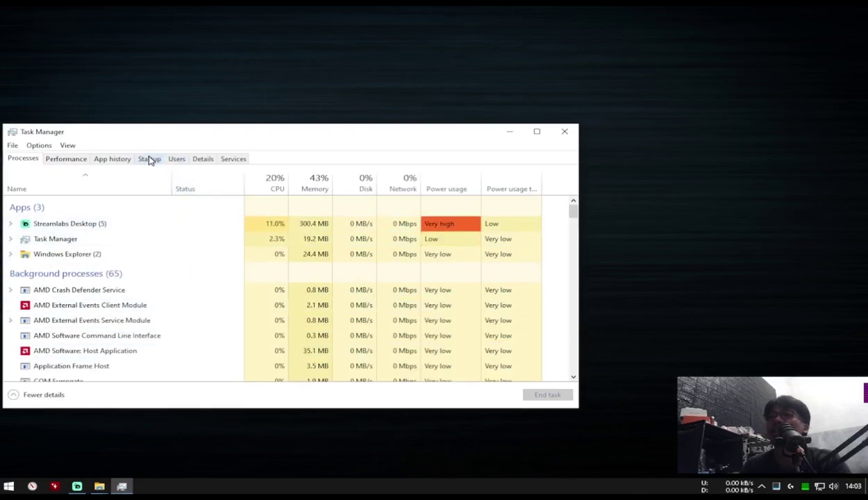
left_click(234, 159)
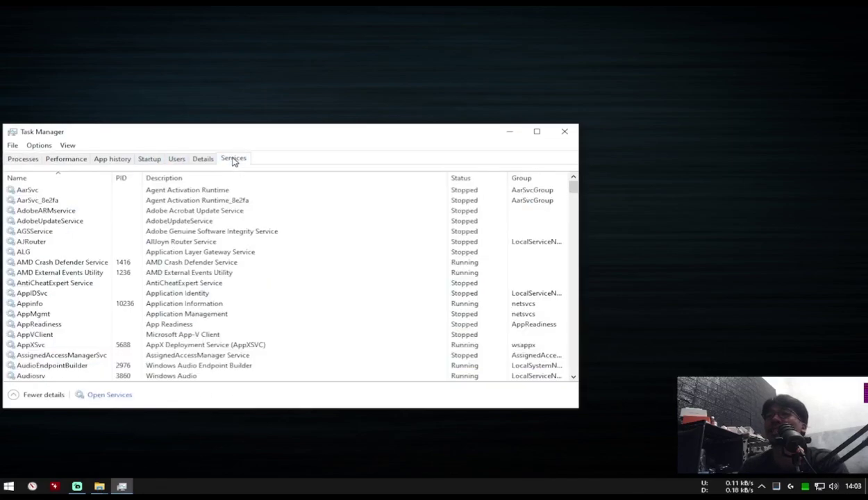
left_click(110, 395)
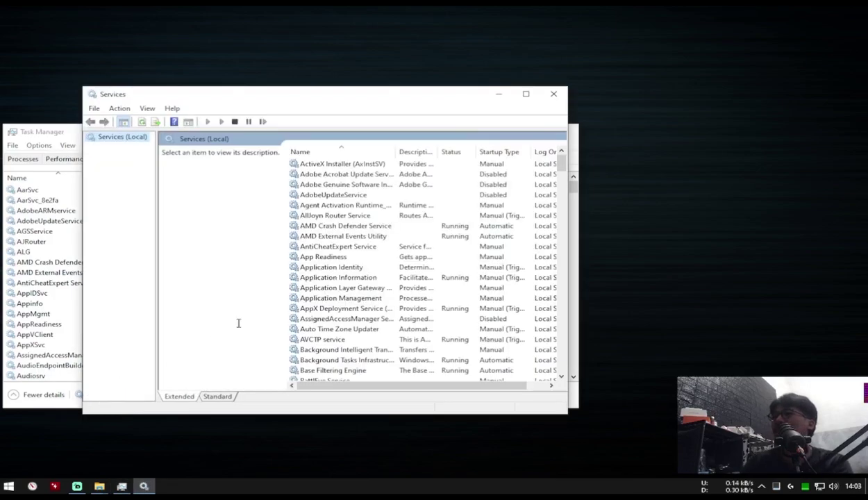
Step: Examine the status and startup type of the Background Intelligent Transfer Service and Windows Update services
left_click(347, 237)
scroll(332, 227, "down", 1)
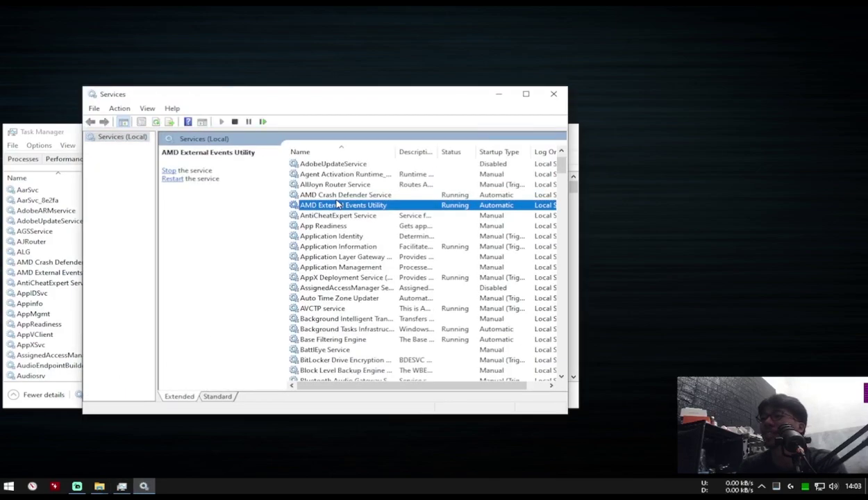
left_click(356, 318)
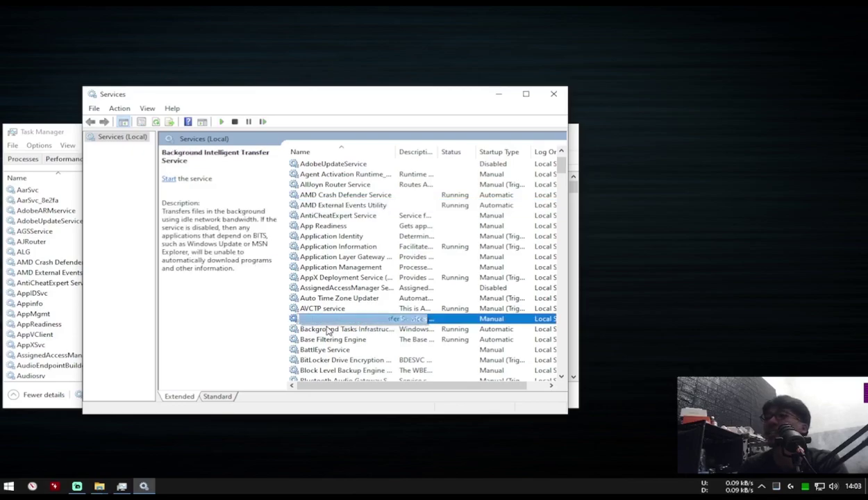
left_click_drag(565, 170, 561, 362)
left_click(341, 227)
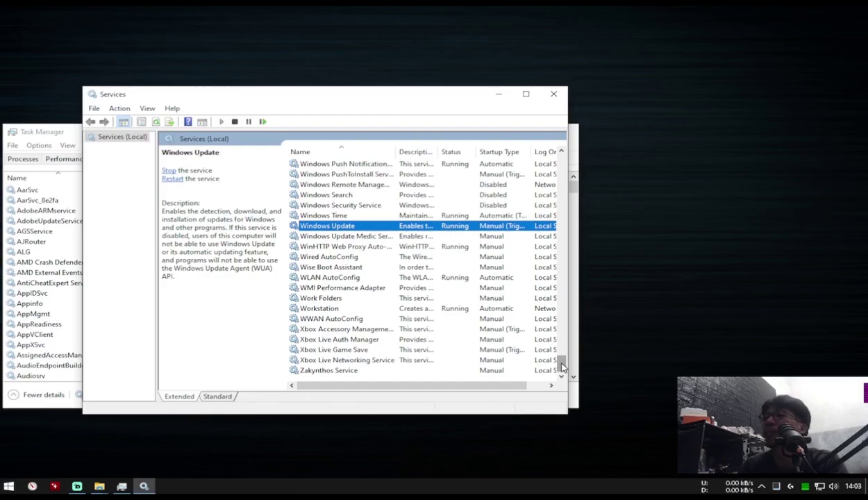
left_click_drag(564, 368, 562, 161)
scroll(404, 271, "down", 1)
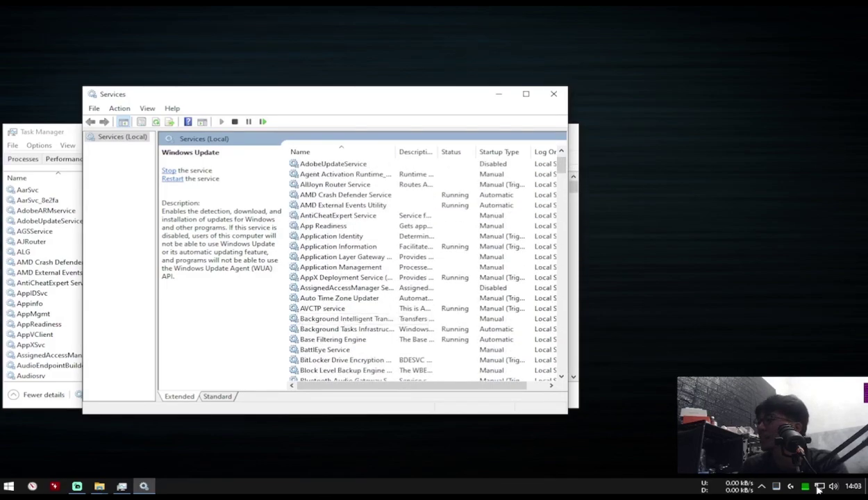
mouse_move(805, 488)
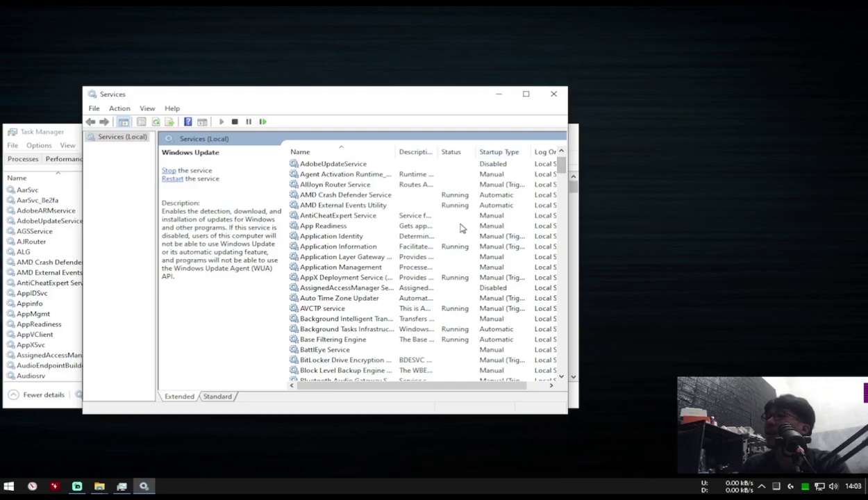
left_click_drag(556, 167, 552, 357)
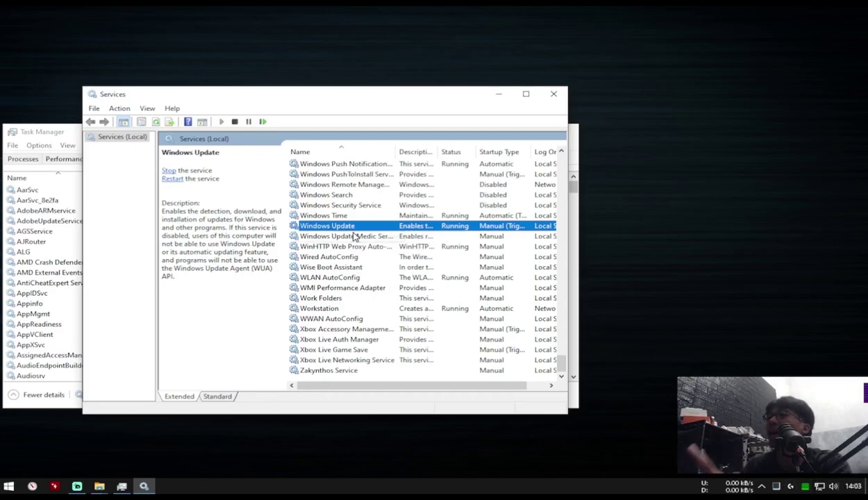
Step: Switch to Process Lasso, filter the processes by "wua", disallow svchost.exe (netsvcs -p -s wuauserv), and clear the filter
double_click(806, 488)
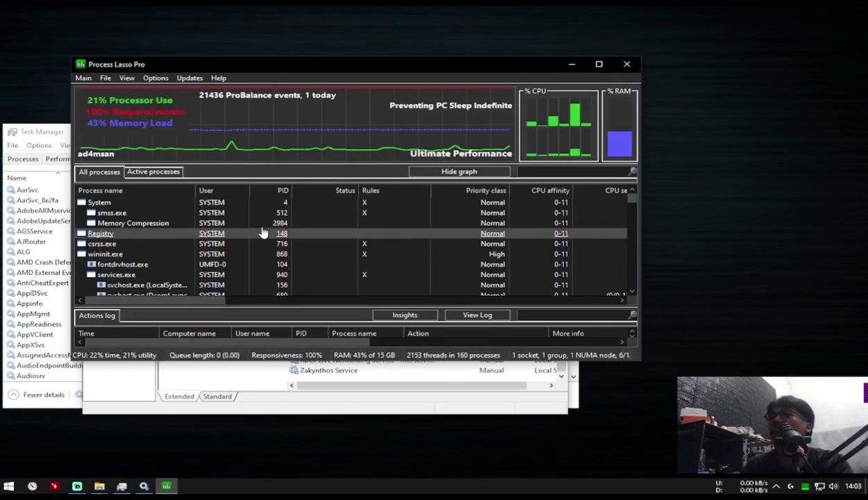
left_click(542, 174)
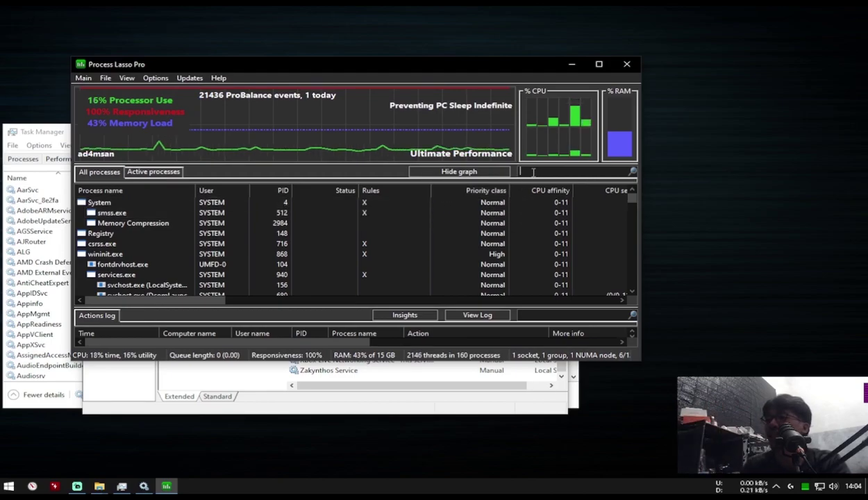
type("ua")
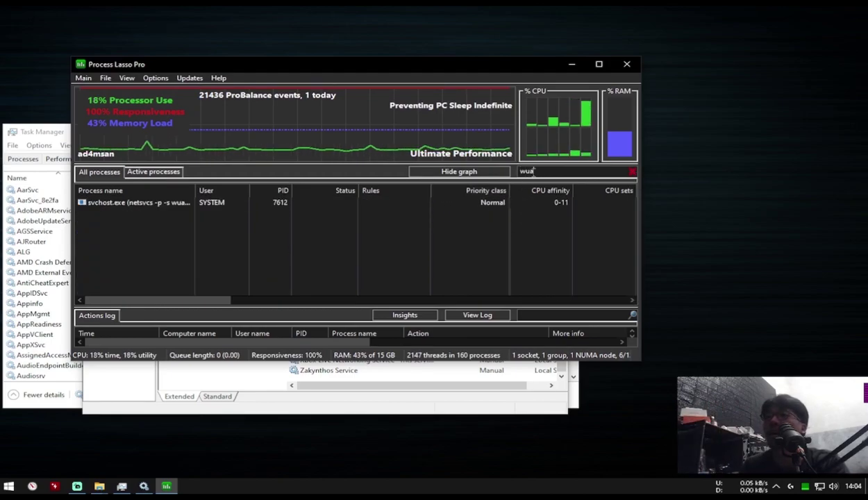
mouse_move(194, 201)
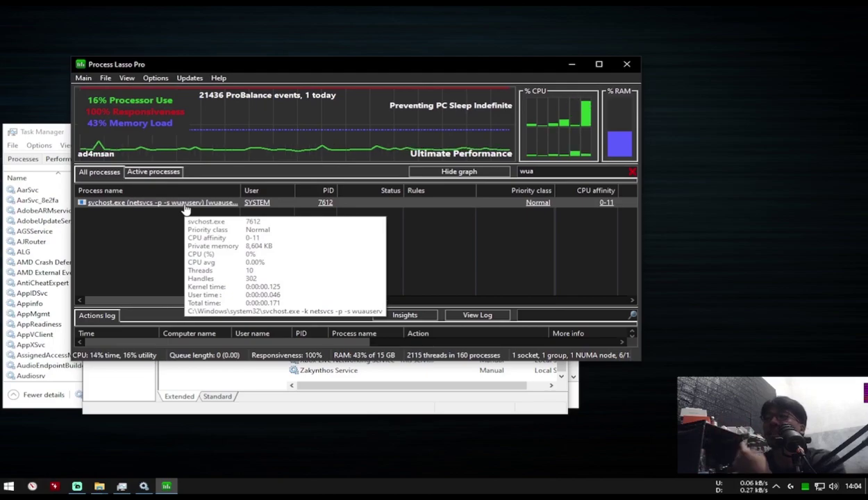
right_click(185, 207)
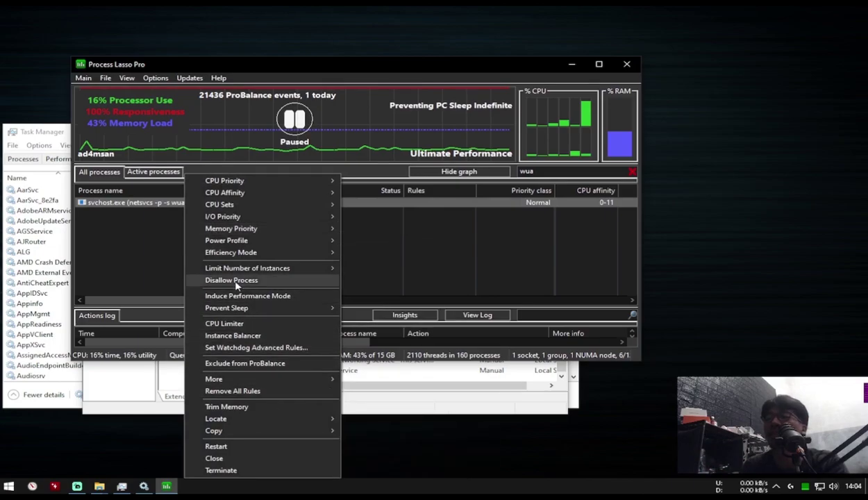
left_click(234, 281)
left_click(465, 287)
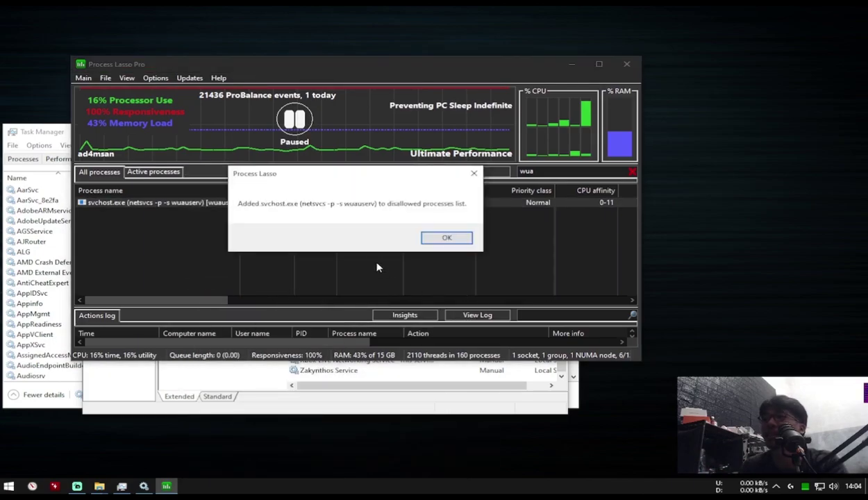
left_click(445, 239)
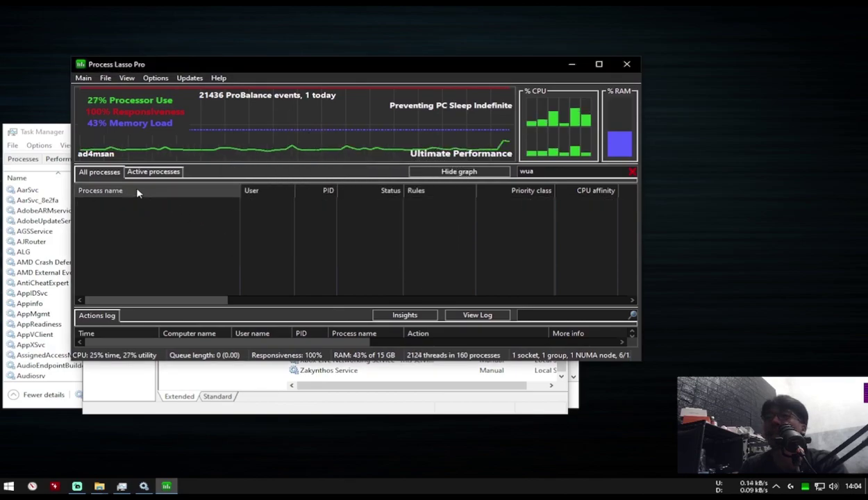
left_click(632, 170)
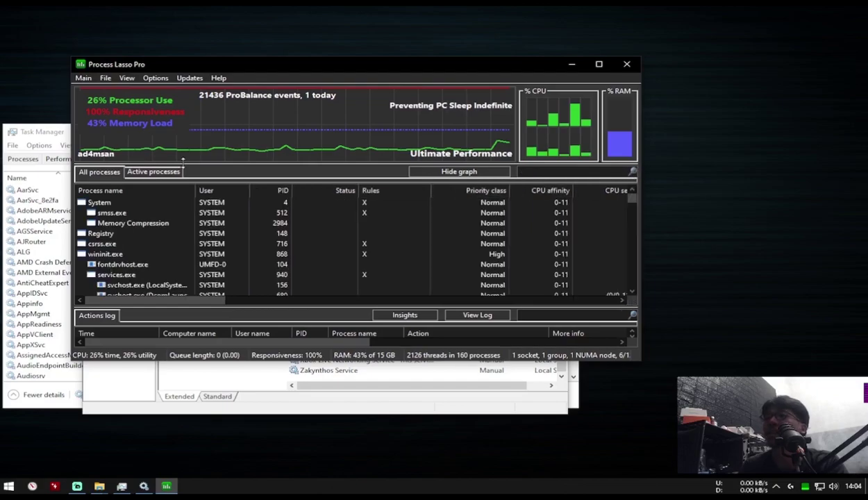
Step: Check the Disallowed Processes list for the wuauserv entry and close it without changes
left_click(154, 78)
mouse_move(213, 167)
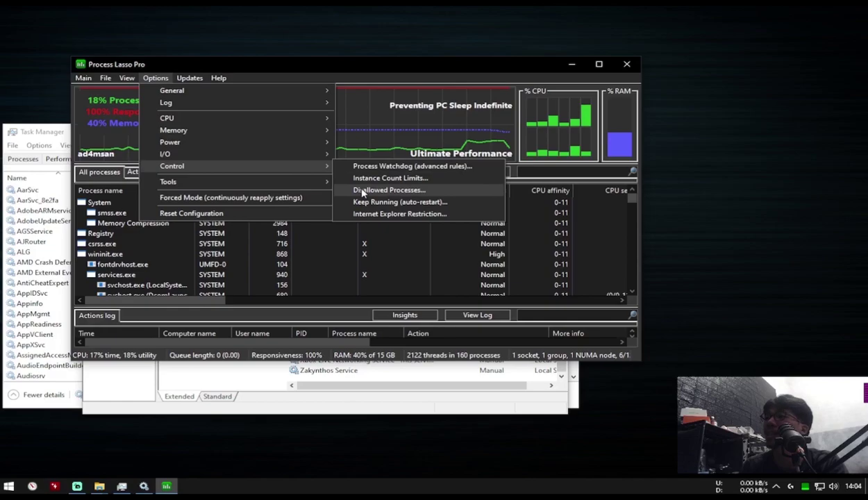
left_click(391, 190)
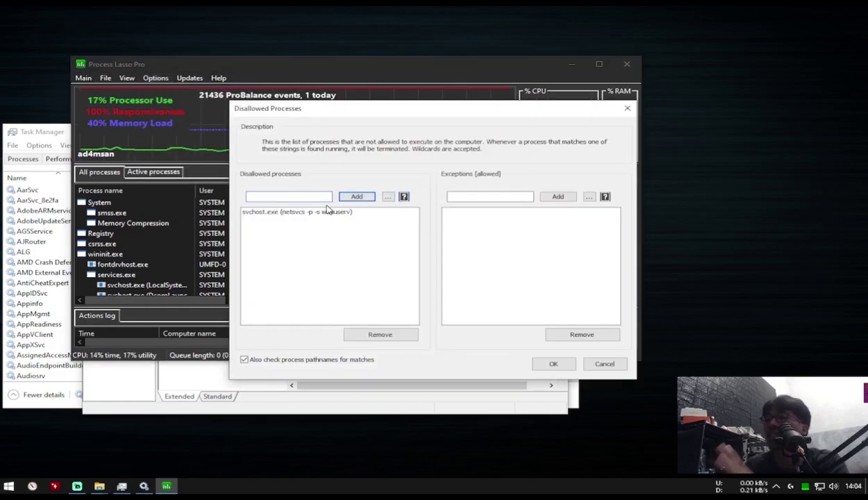
left_click(286, 217)
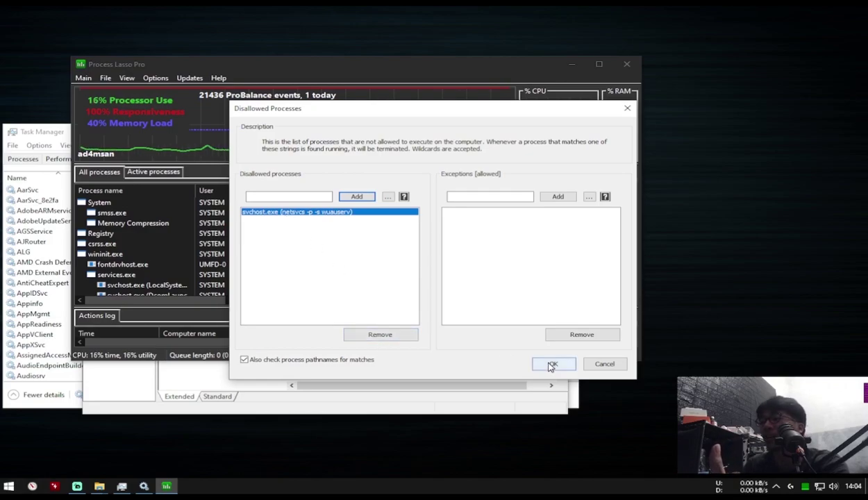
left_click(604, 364)
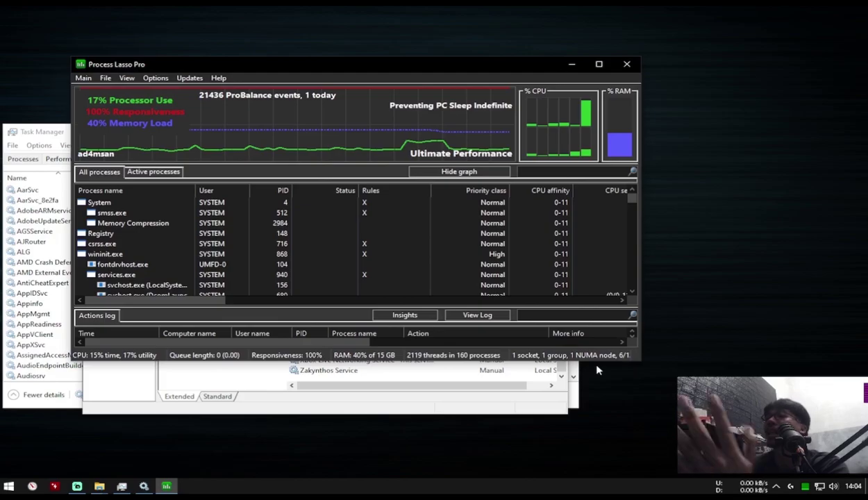
Step: Switch to the Services console and start the Background Intelligent Transfer Service
left_click(352, 371)
left_click_drag(562, 368, 562, 159)
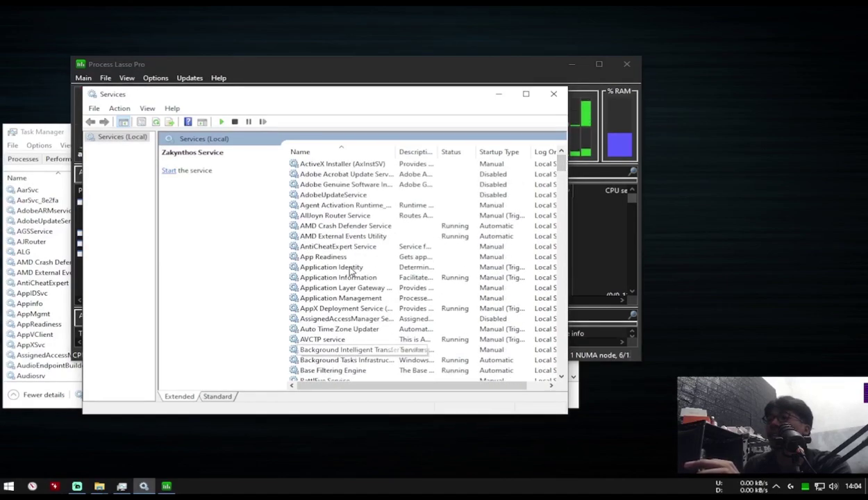
left_click(339, 352)
right_click(338, 354)
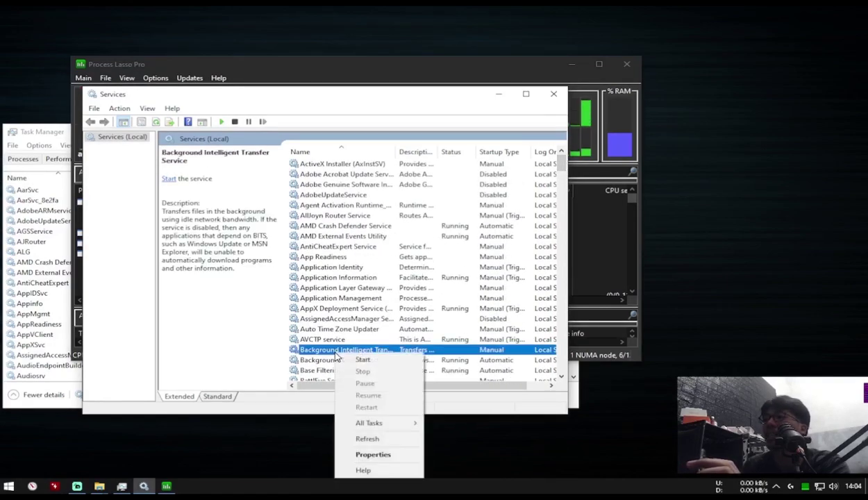
left_click(361, 360)
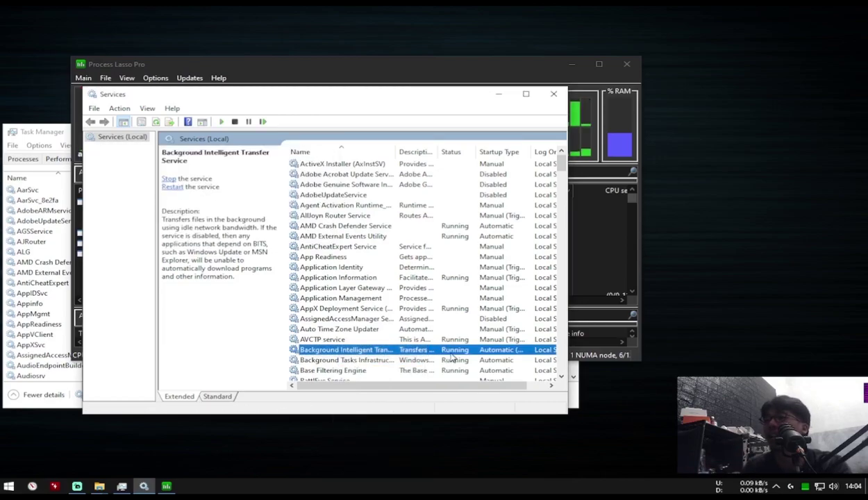
Step: Switch to Process Lasso, filter the processes by "bits", and disallow svchost.exe (netsvcs -p -s BITS)
left_click(580, 214)
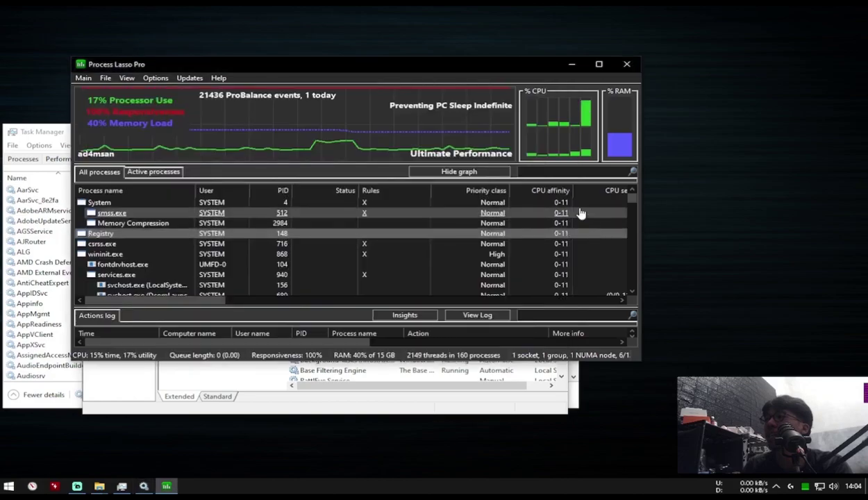
left_click(530, 171)
type("bits")
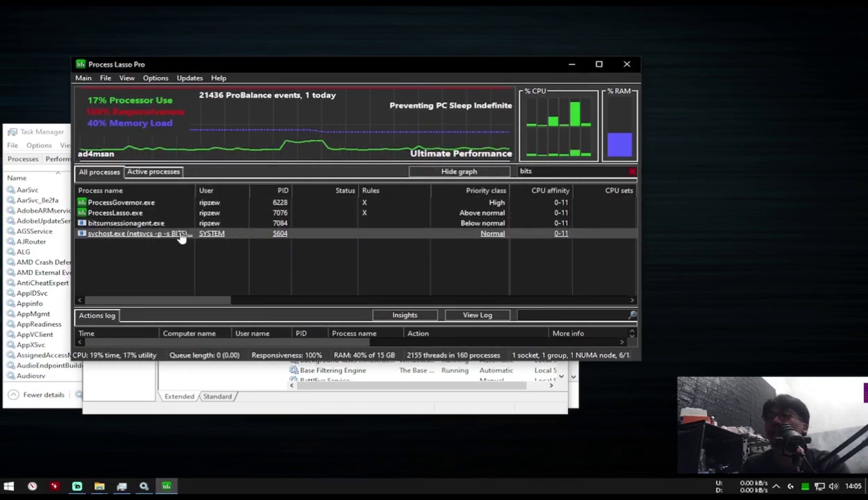
mouse_move(177, 237)
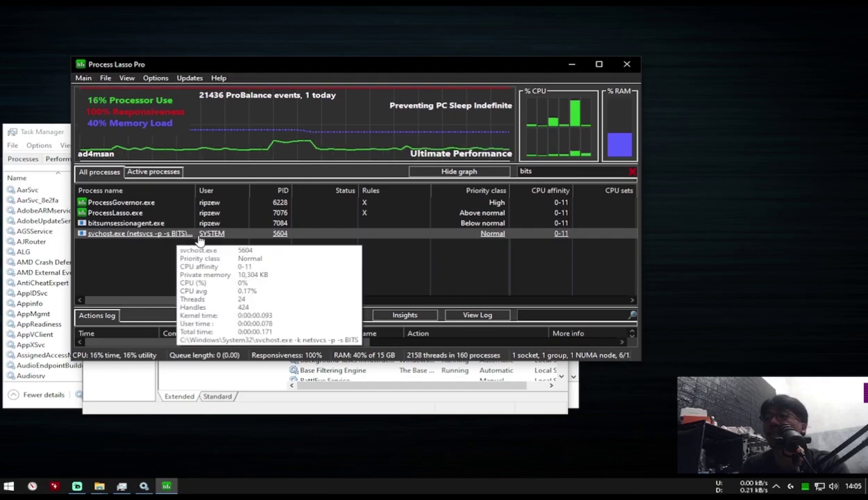
right_click(177, 237)
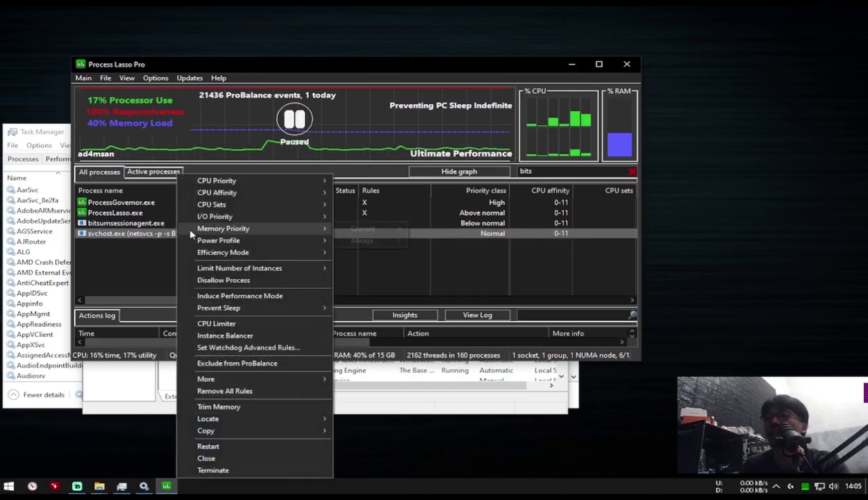
mouse_move(242, 244)
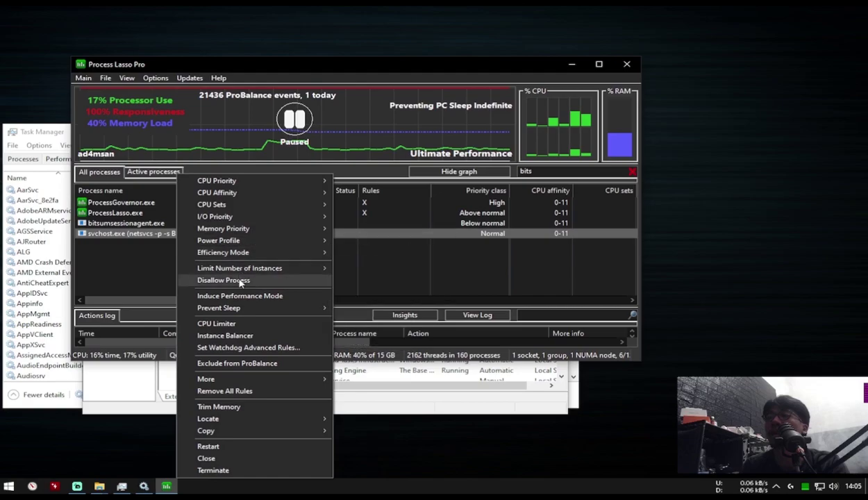
left_click(241, 282)
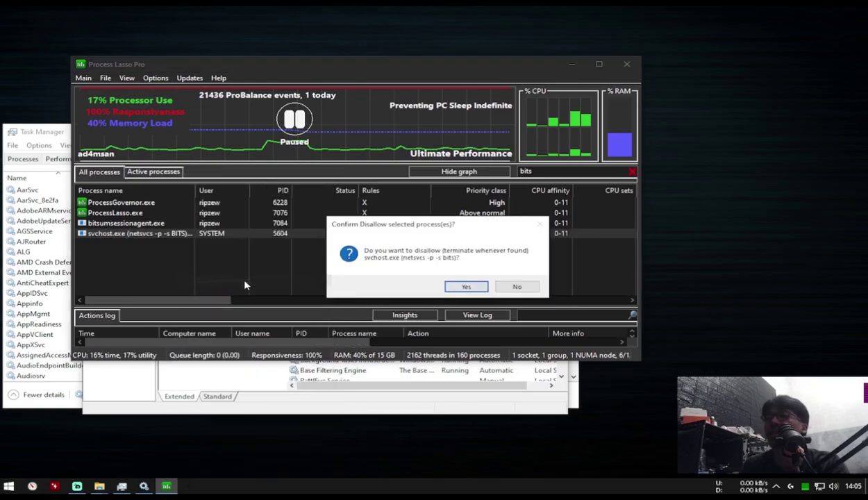
left_click(445, 284)
left_click(439, 241)
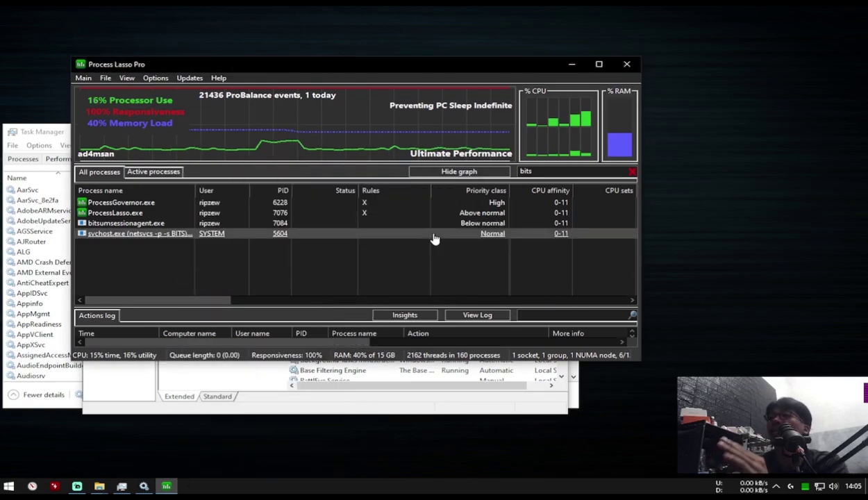
Step: Open the Disallowed Processes list to review the bits and wuauserv entries
left_click(157, 78)
mouse_move(191, 170)
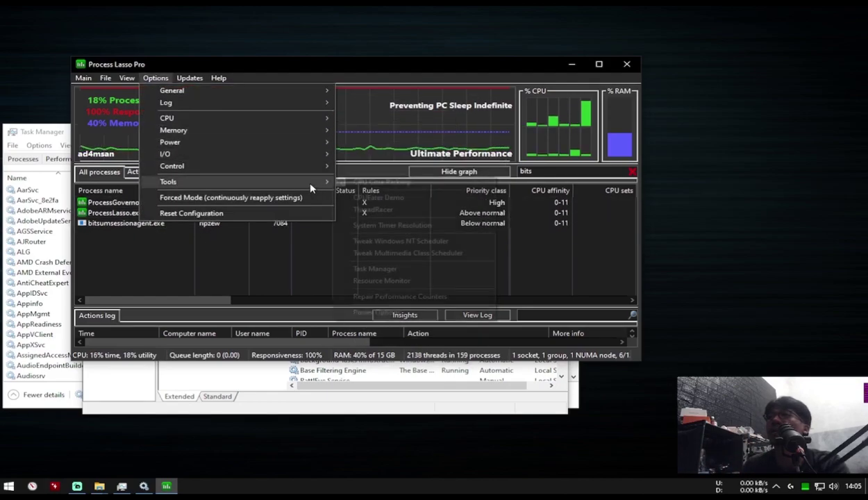
left_click(386, 190)
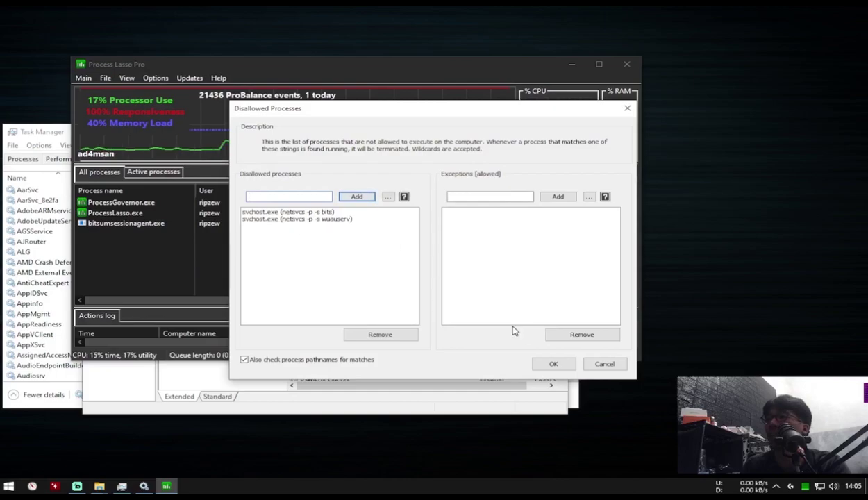
Step: Accept the Disallowed Processes list, and close Process Lasso, the Services console and Task Manager
left_click(555, 365)
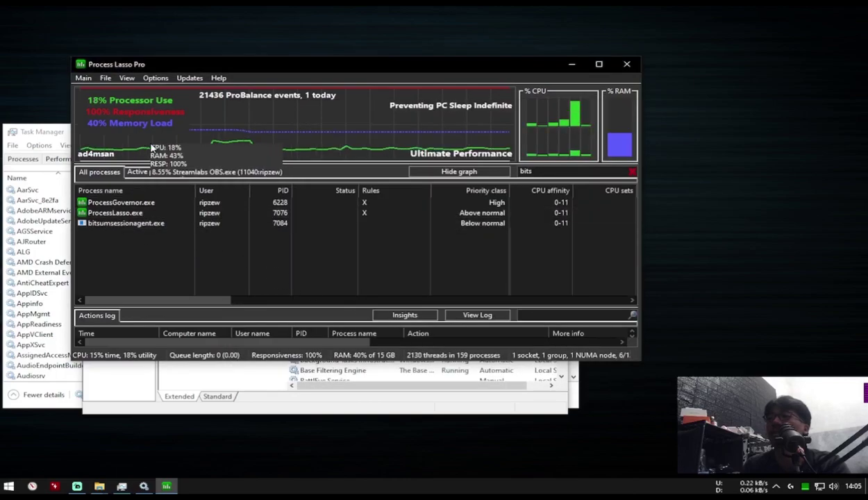
left_click(627, 64)
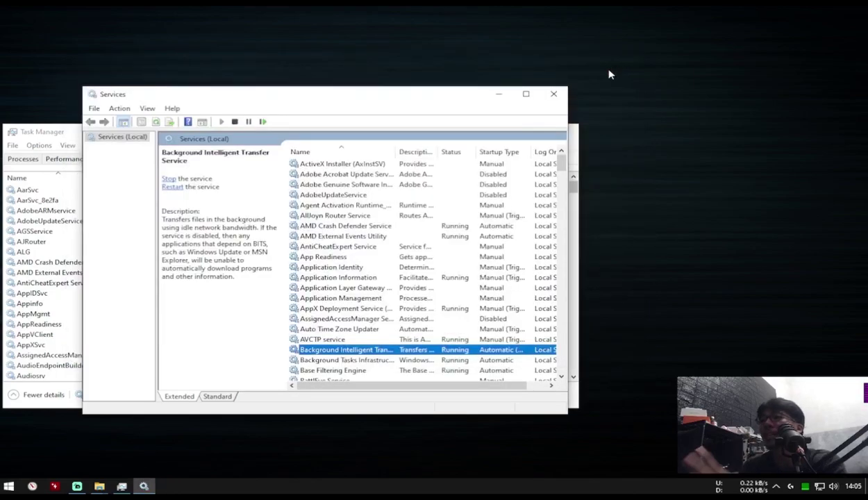
left_click(557, 92)
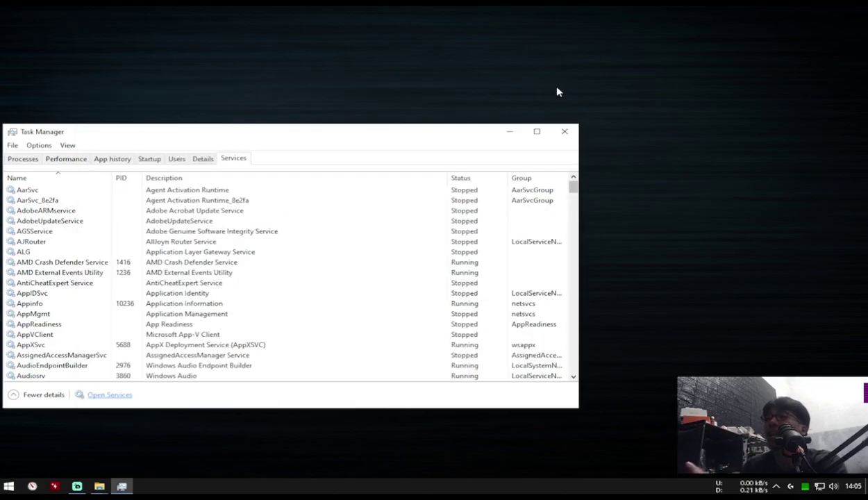
left_click(564, 130)
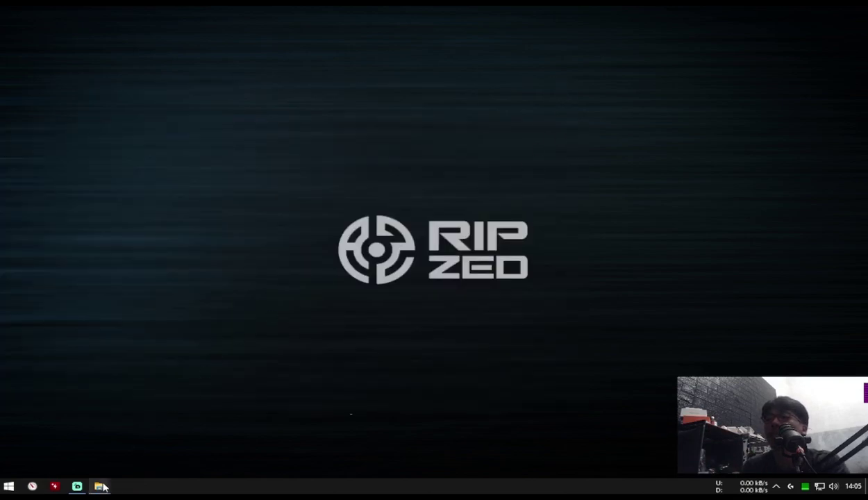
Step: Switch to File Explorer, go into UWT4 > Ultimate Windows Tweaker 4.5, and launch Ultimate Windows Tweaker 4.5.exe
mouse_move(100, 487)
left_click(78, 446)
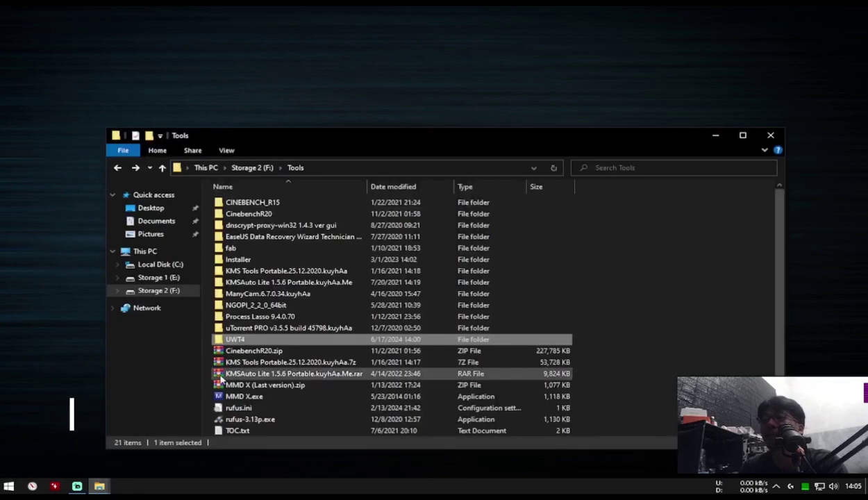
double_click(236, 345)
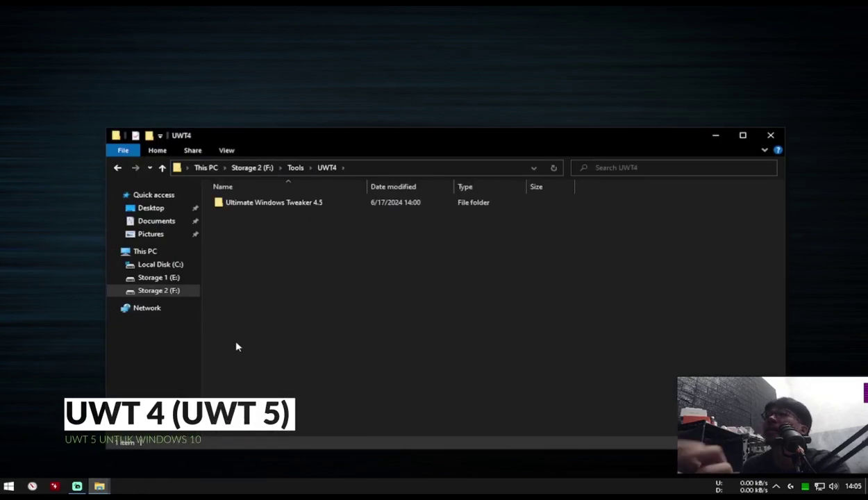
key("super")
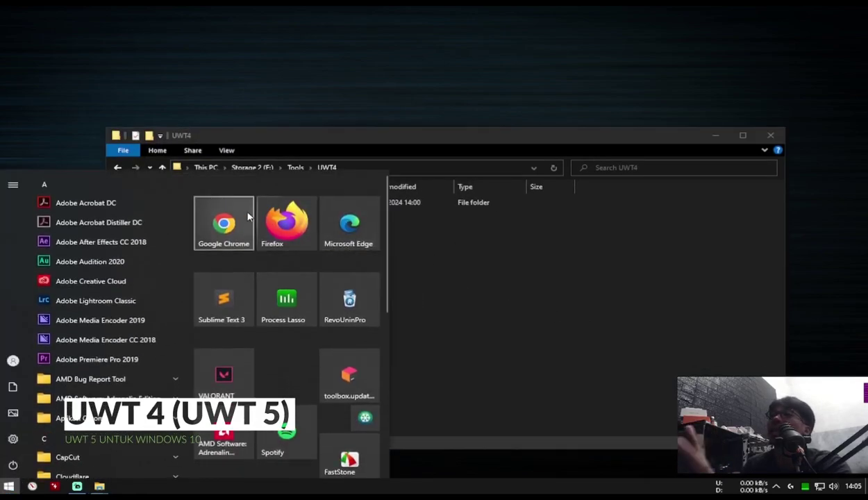
left_click(544, 331)
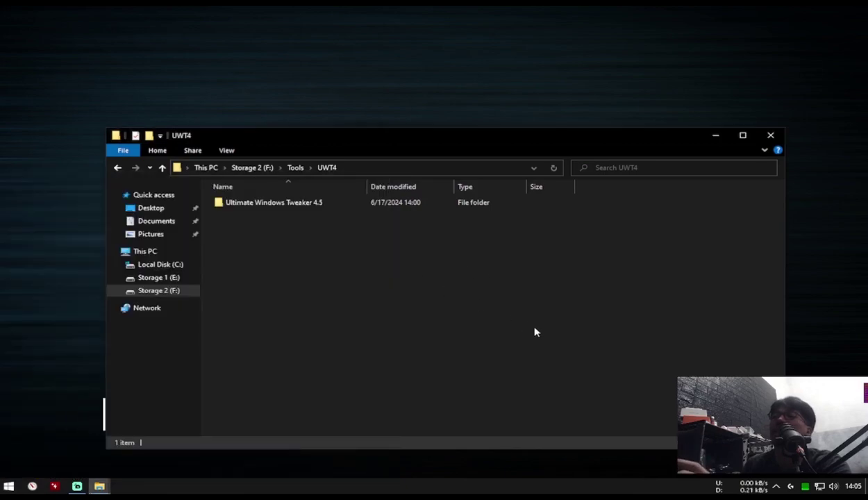
double_click(298, 202)
left_click(248, 228)
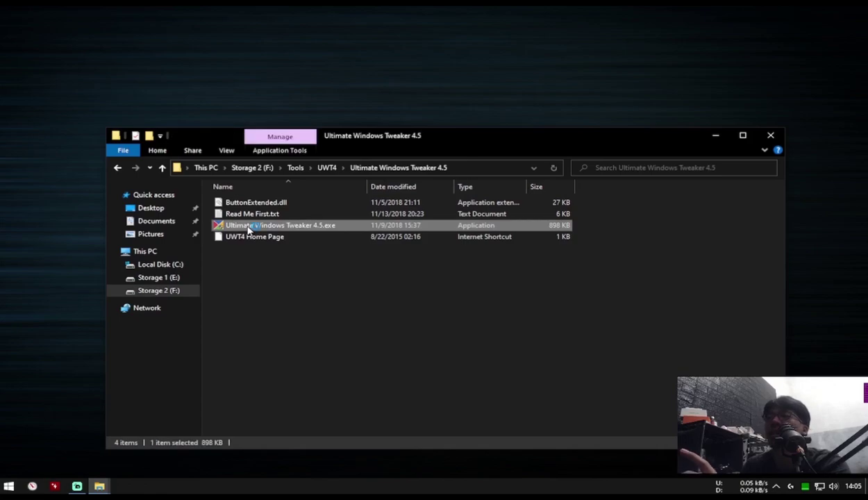
double_click(248, 227)
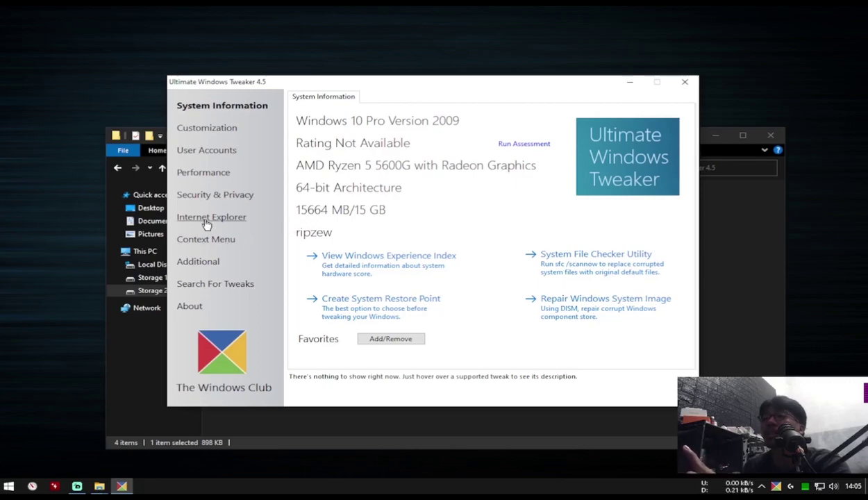
Step: Review the Performance tweaks and the Security & Privacy settings, including Disable OneDrive and Disable Windows Update Service
left_click(208, 179)
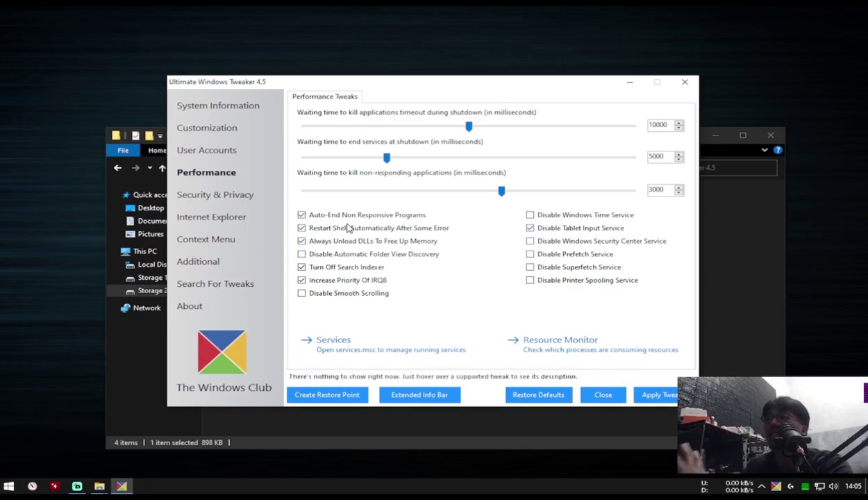
left_click(235, 201)
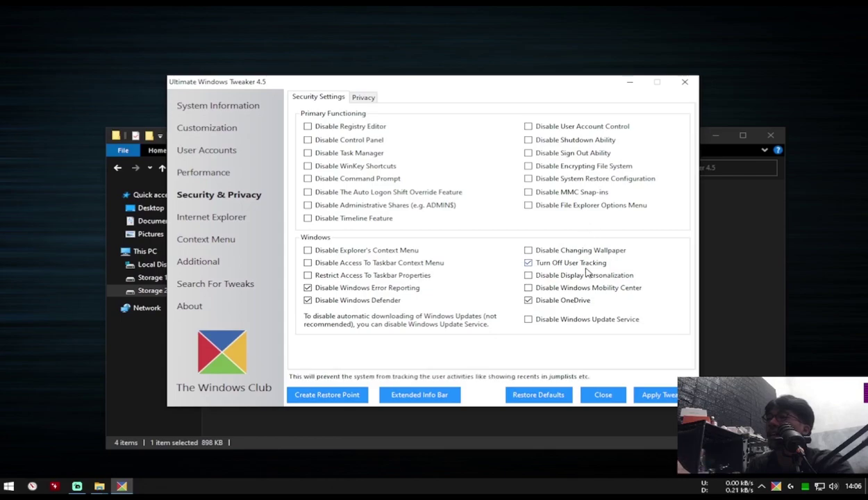
left_click(528, 321)
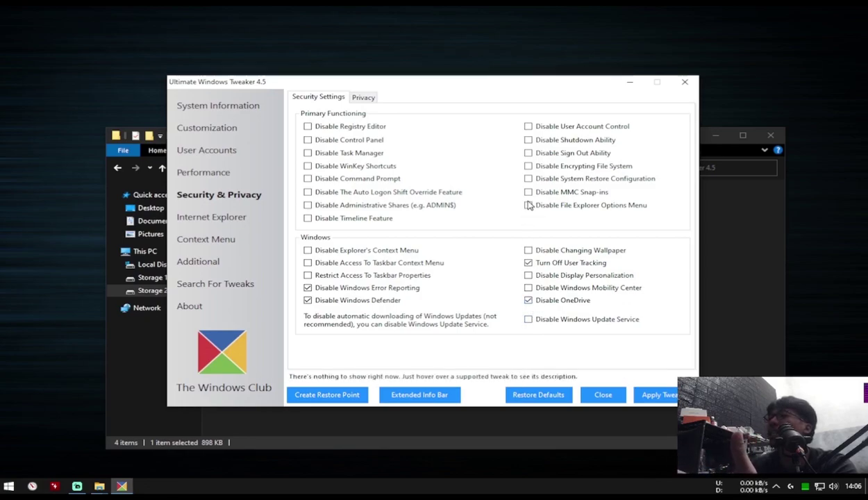
left_click(528, 301)
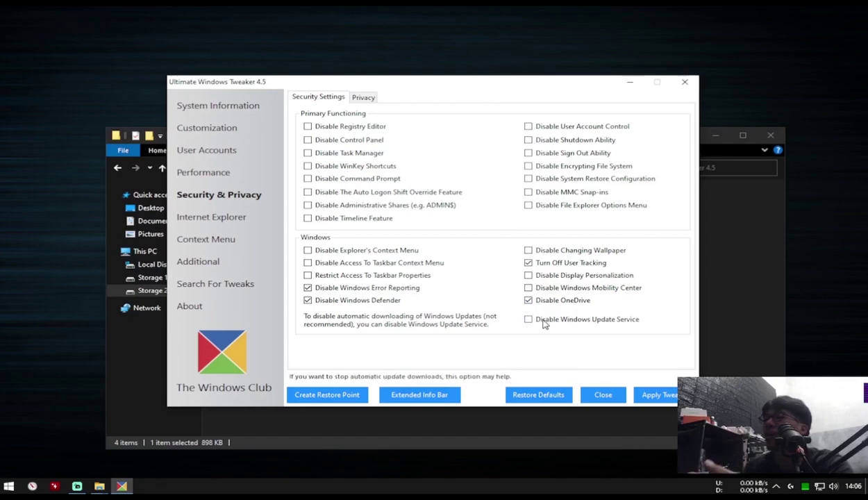
Step: Close Ultimate Windows Tweaker without applying tweaks and minimize the File Explorer window
left_click(603, 395)
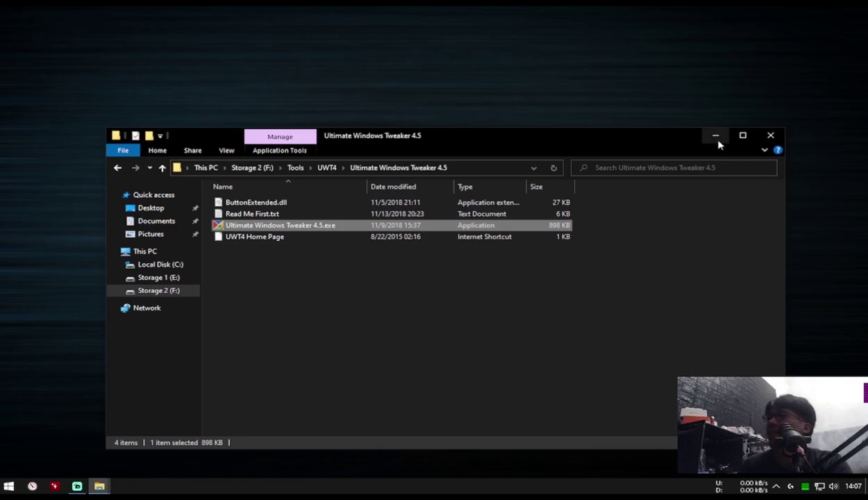
left_click(368, 272)
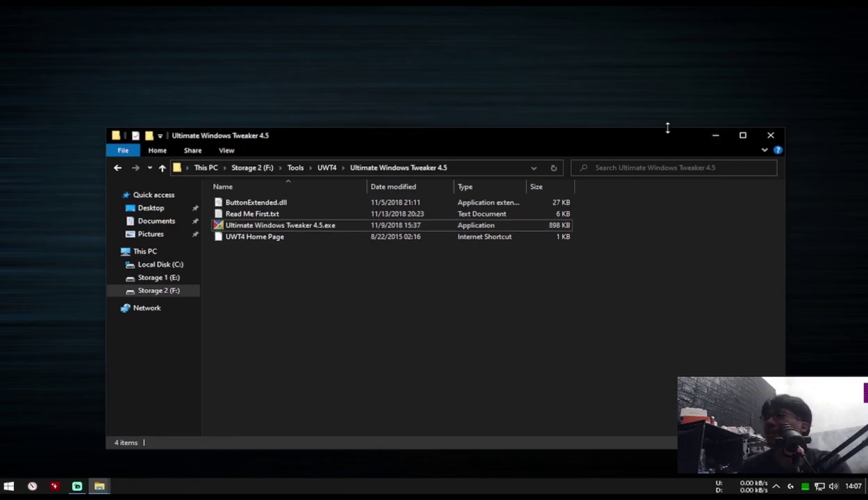
left_click(716, 136)
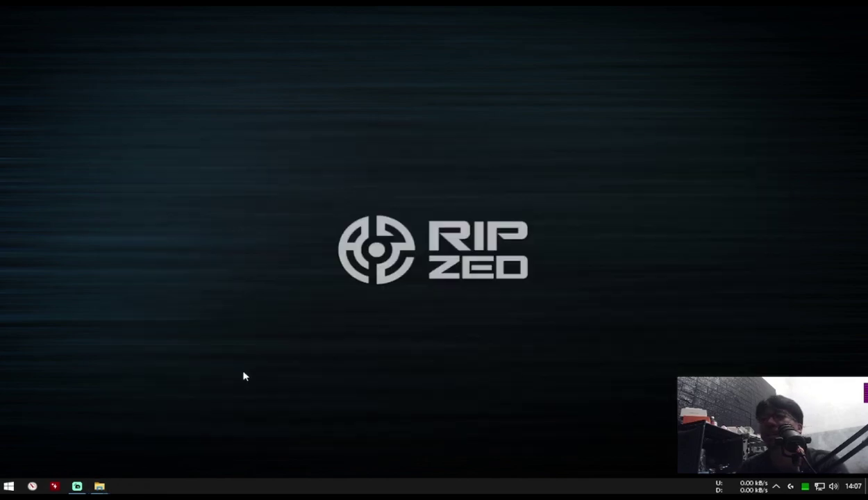